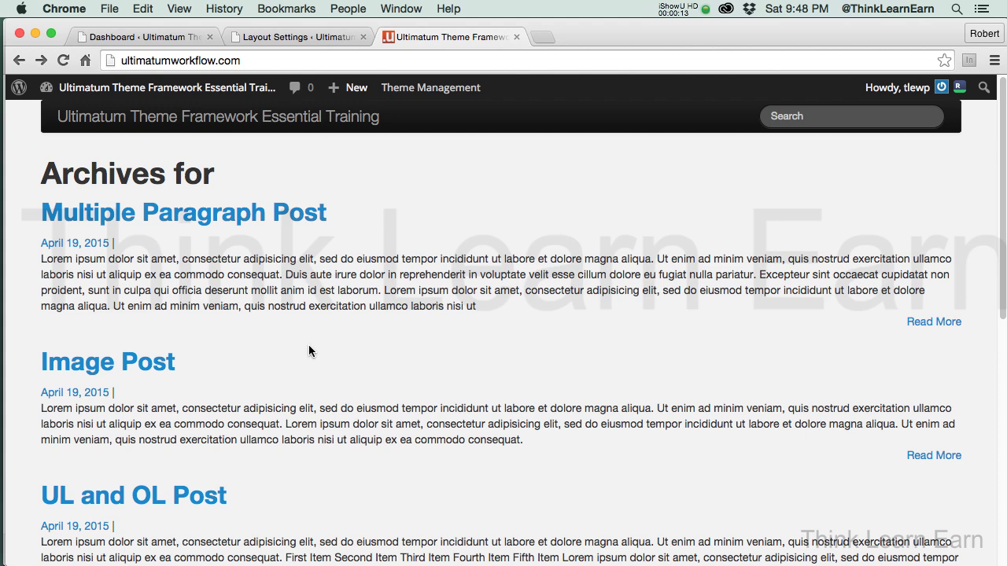
Step: Close the Layout Settings editor tab and switch to the Ultimatum ToolSet dashboard tab
left_click(318, 38)
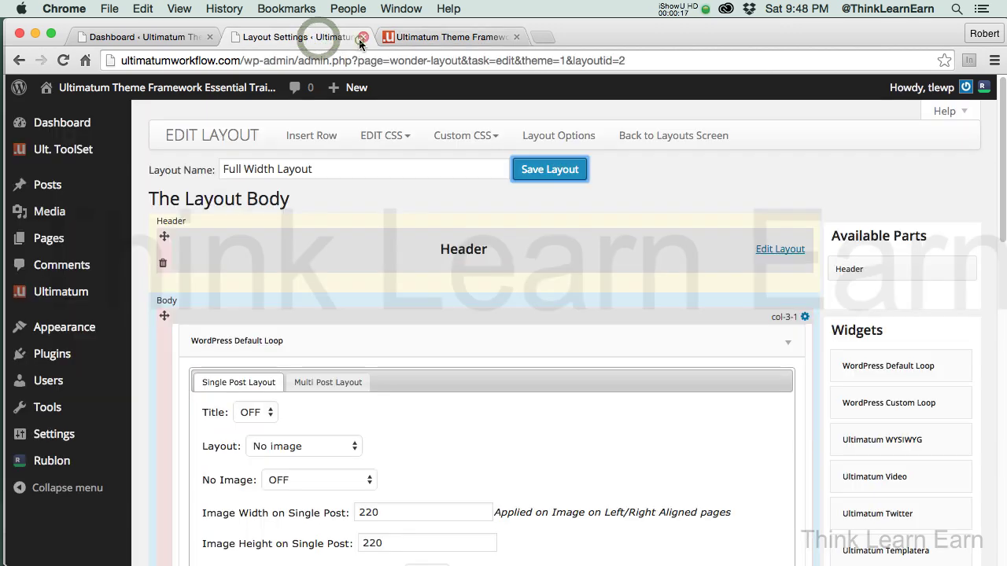
left_click(362, 37)
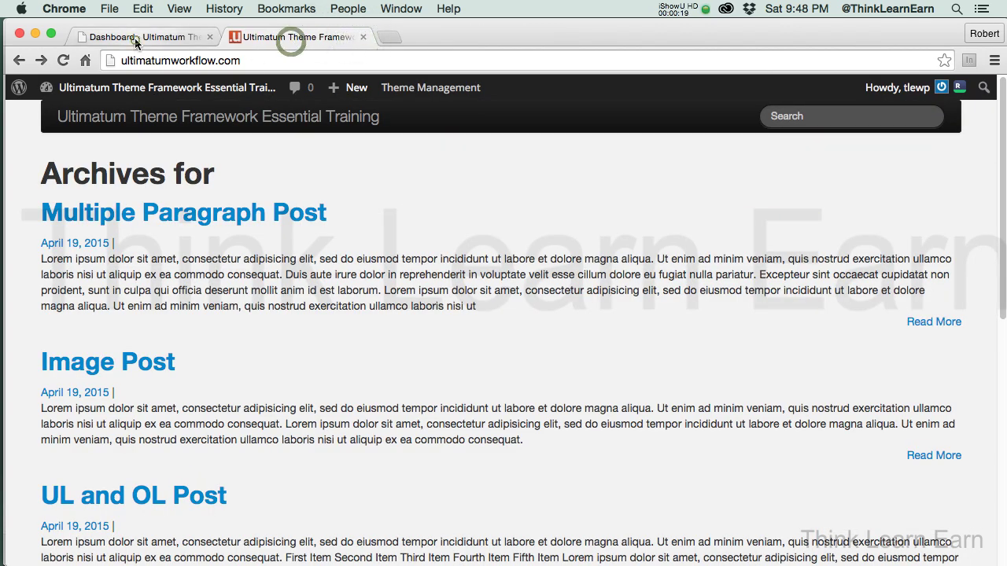
left_click(138, 37)
left_click(288, 37)
Step: Go to Ultimatum > Settings to show the General Settings with Default Logo options
left_click(158, 37)
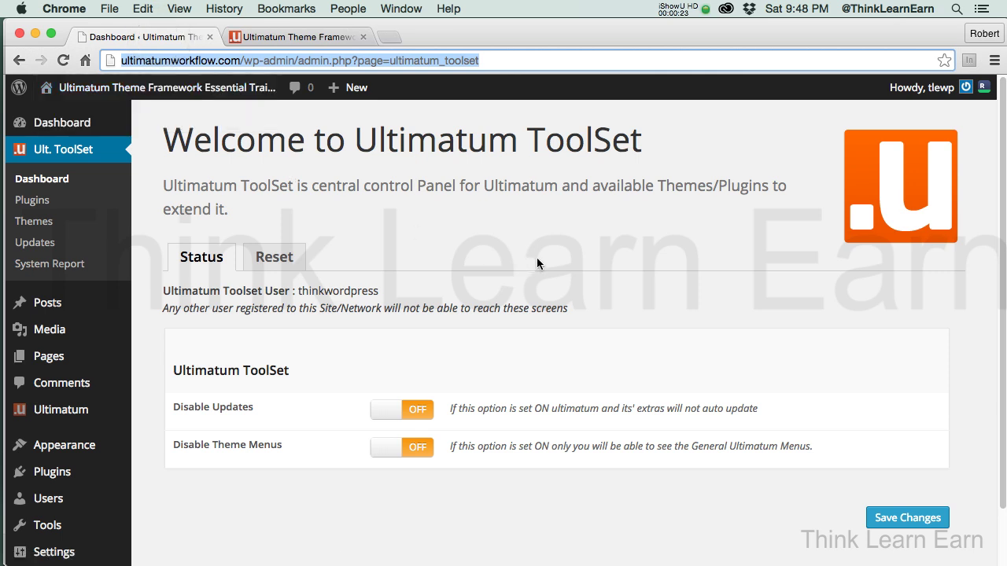
mouse_move(61, 417)
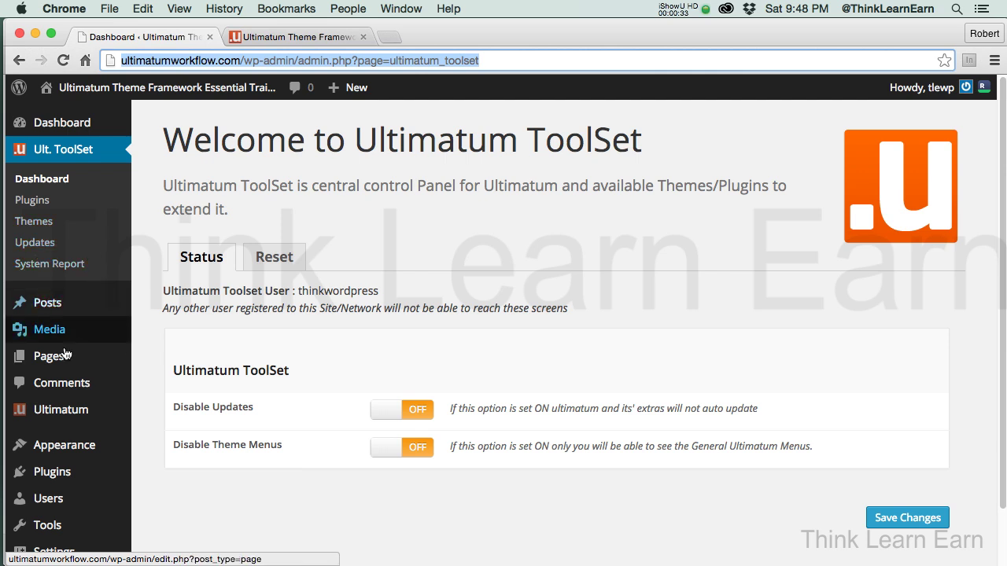
mouse_move(65, 356)
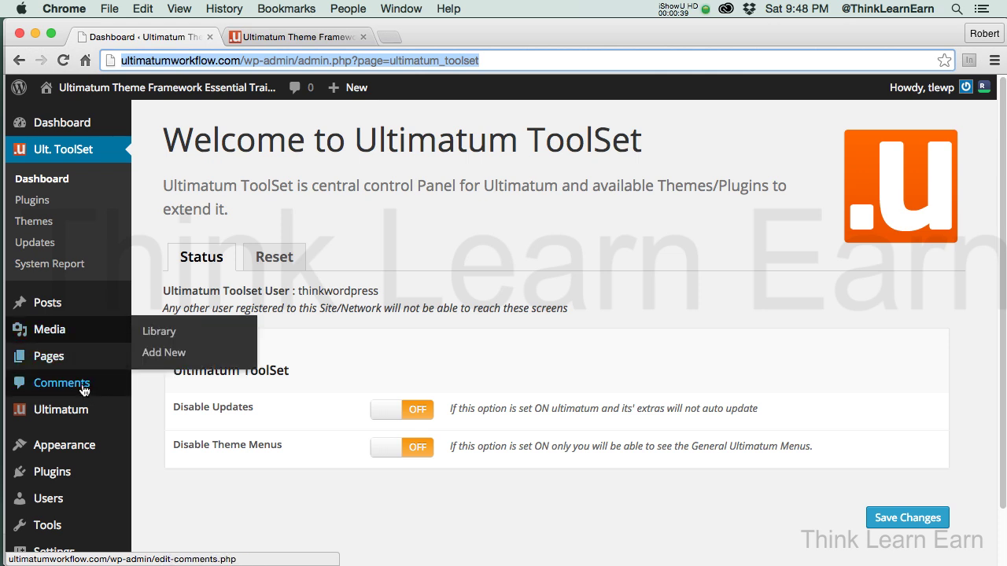
left_click(163, 413)
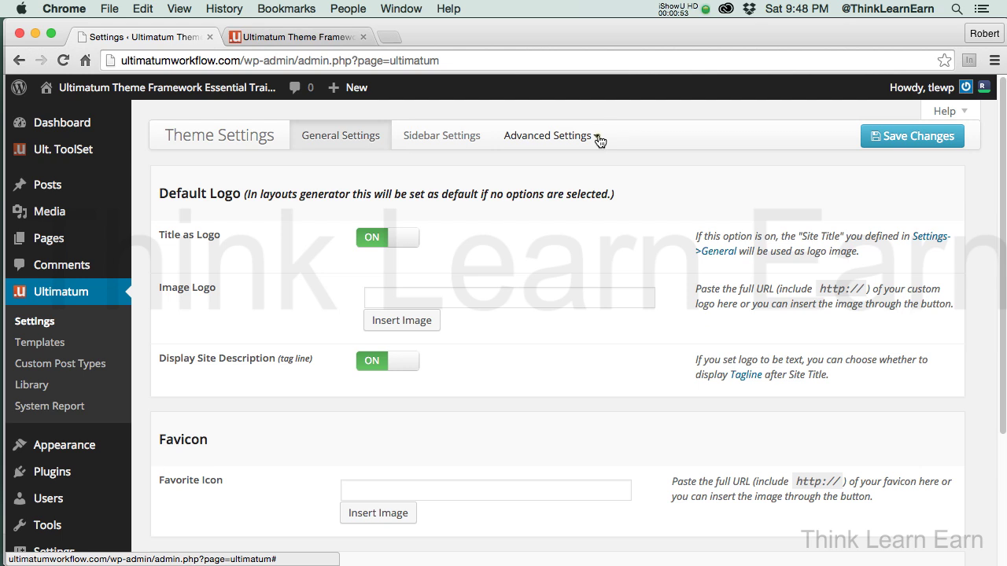
Step: In Advanced > Extras Settings, switch Ultimatum Slideshows and Ultimatum Shortcodes ON and save
left_click(598, 140)
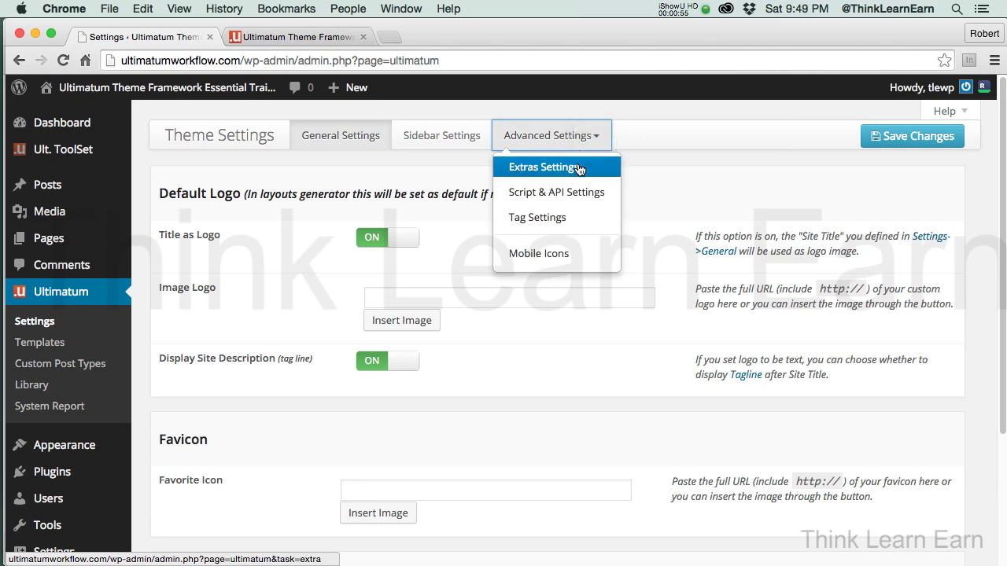
left_click(580, 169)
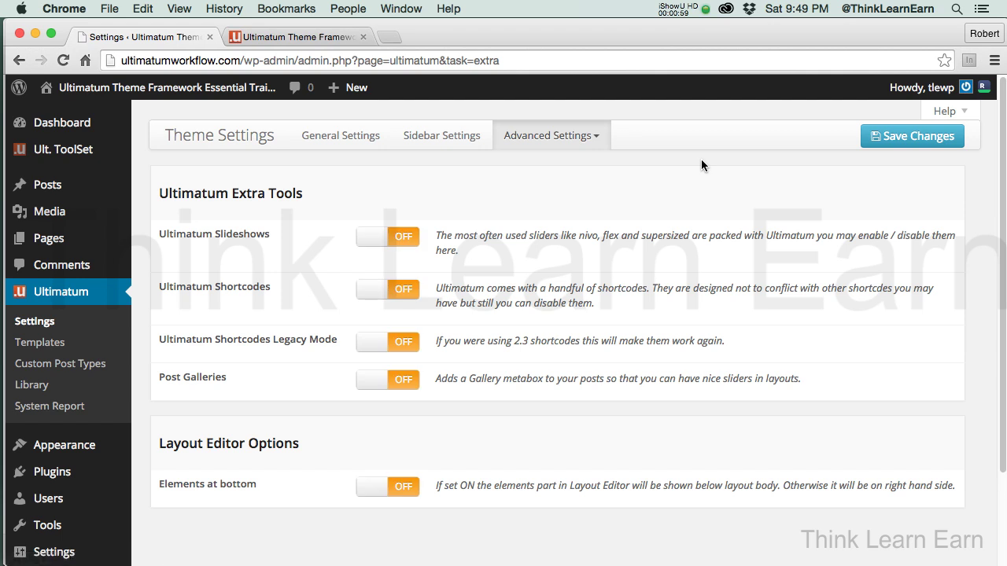
left_click(375, 238)
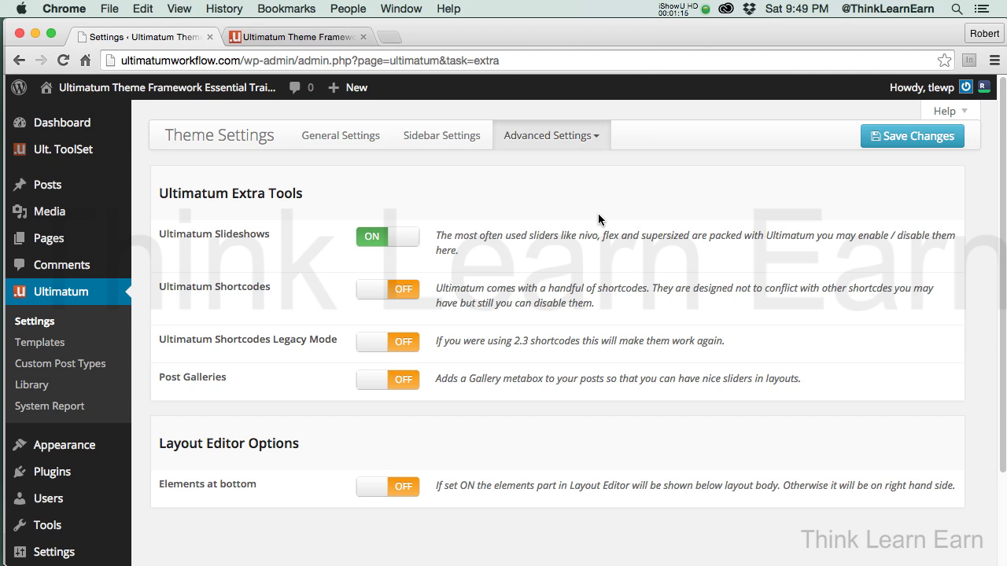
left_click(374, 290)
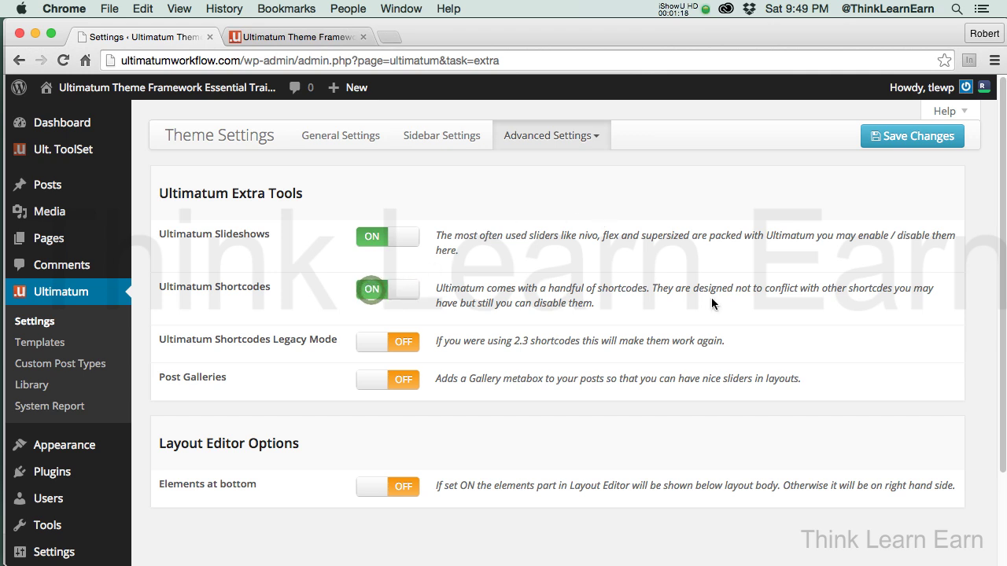
left_click(597, 137)
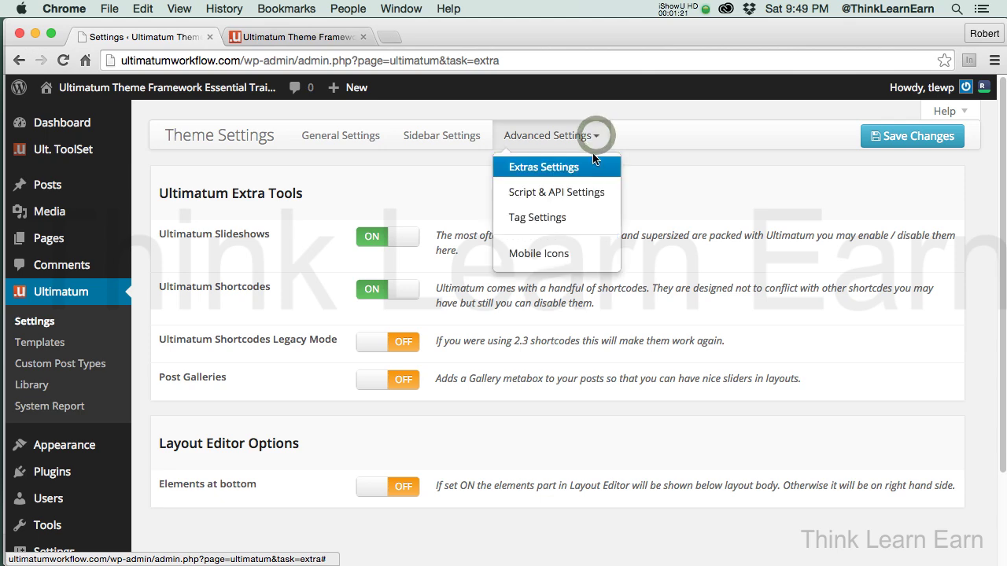
left_click(676, 181)
left_click(910, 136)
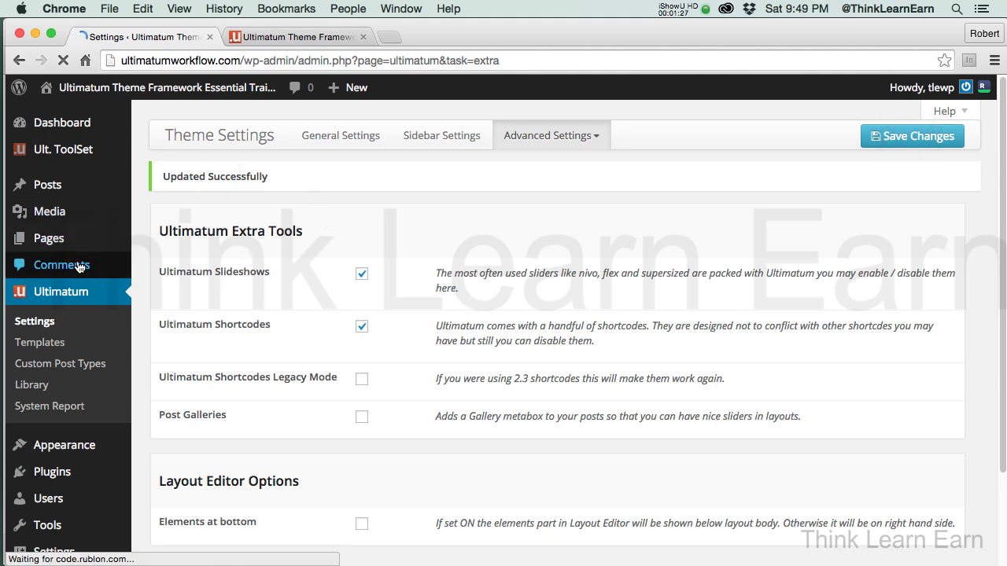
Step: Go to Posts > All Posts, where the six published posts and new Slideshows menu appear
mouse_move(58, 193)
left_click(220, 190)
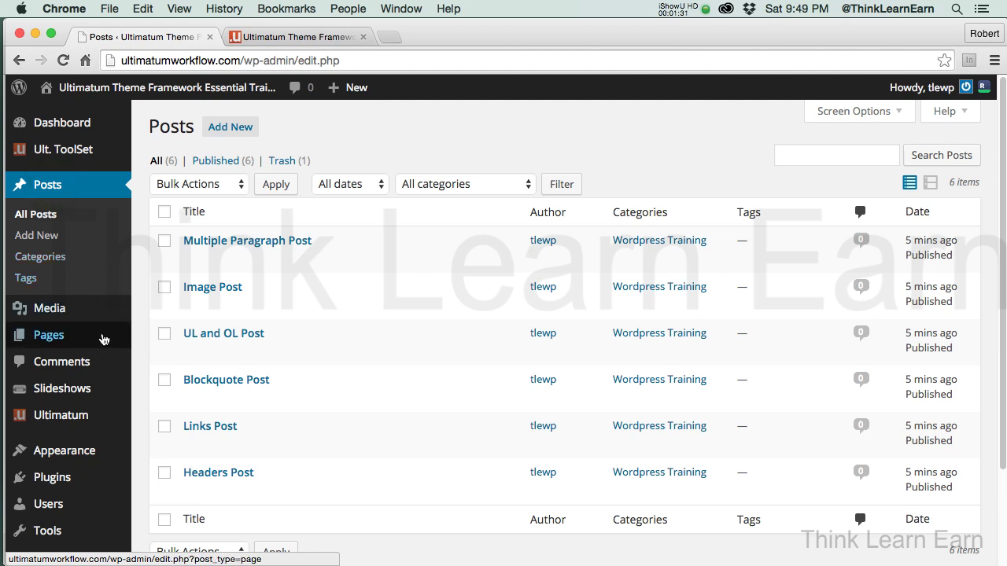
mouse_move(84, 397)
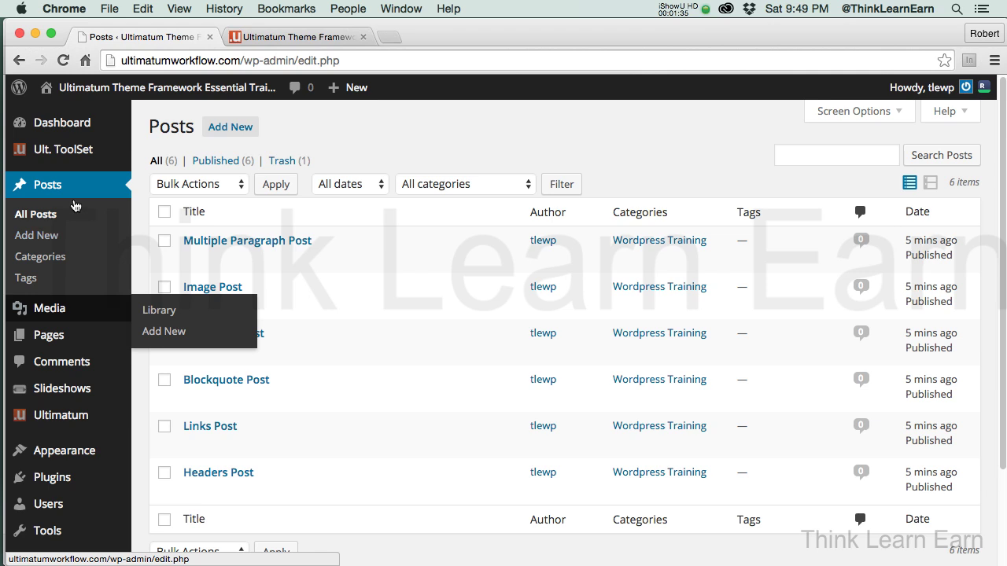
Step: Reopen Ultimatum Settings' Extras Settings to confirm Slideshows and Shortcodes are still ON
mouse_move(37, 417)
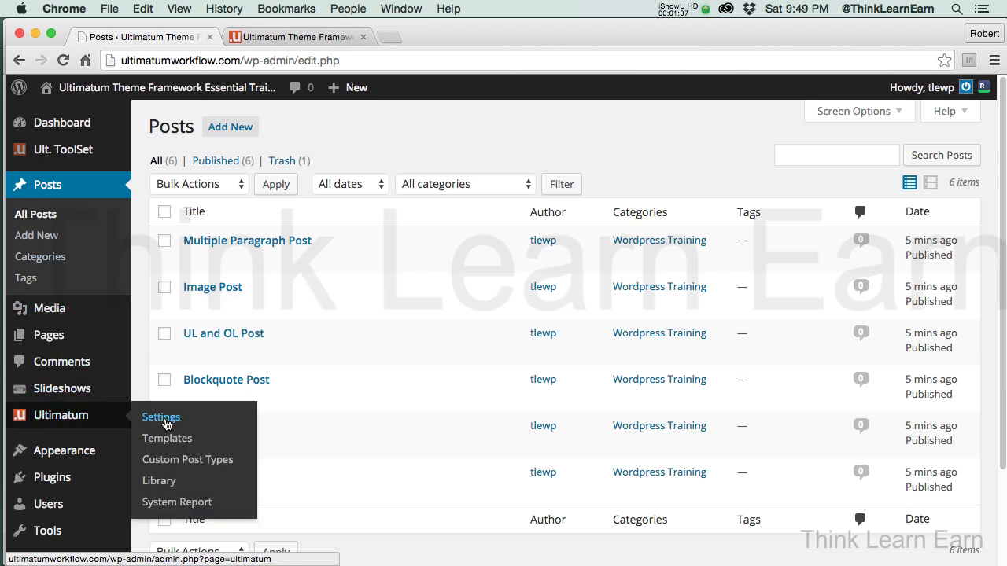
left_click(160, 417)
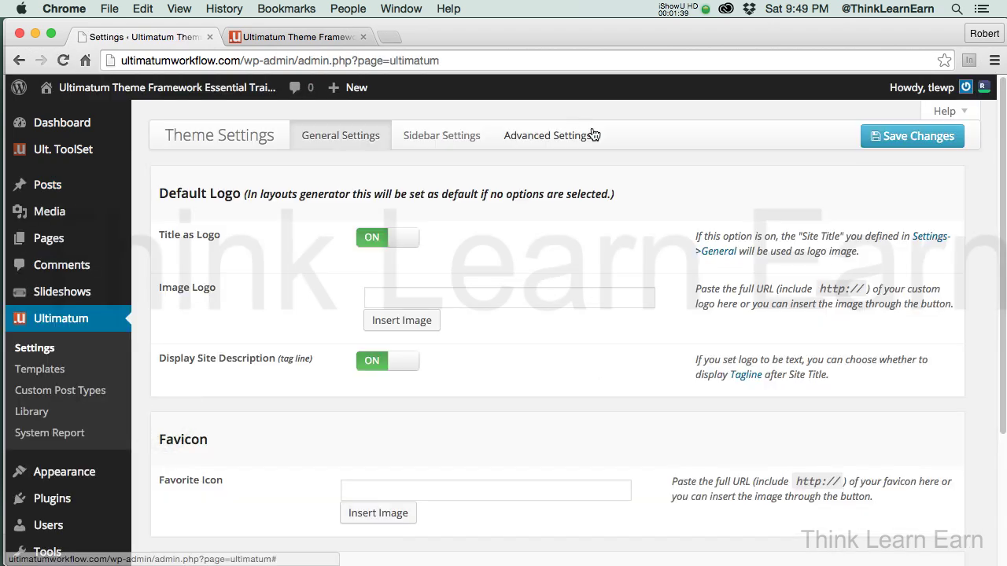
left_click(594, 135)
left_click(686, 181)
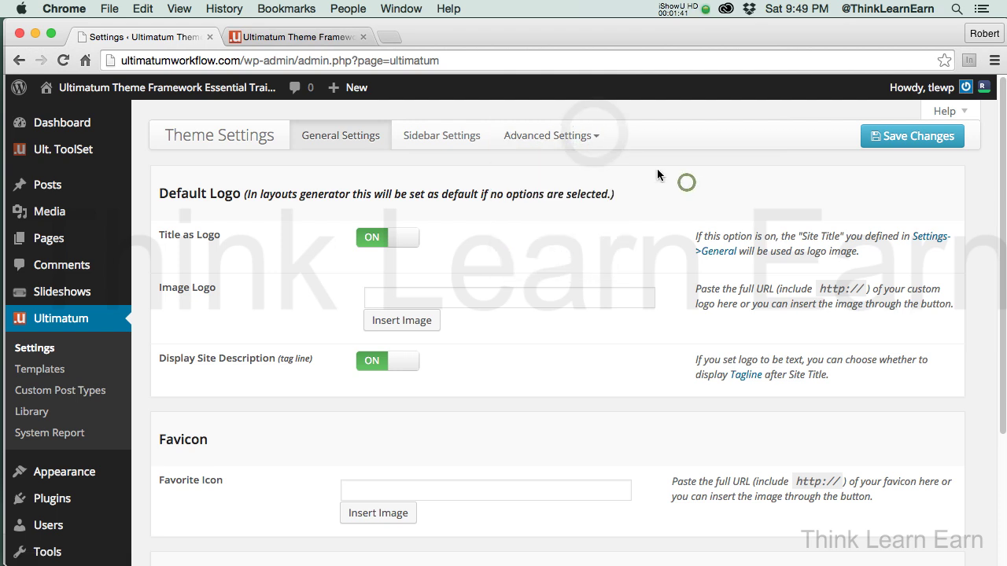
left_click(596, 136)
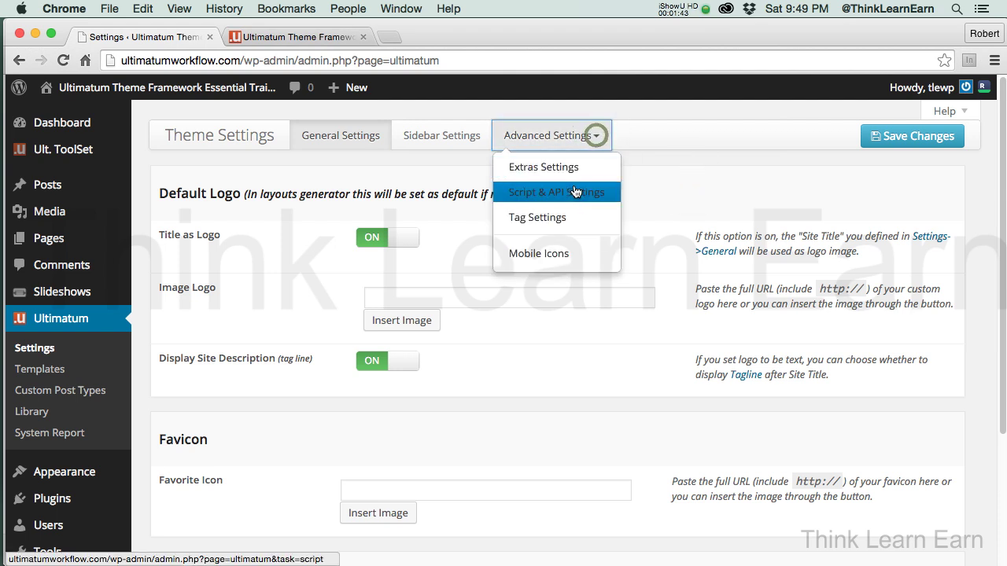
left_click(575, 168)
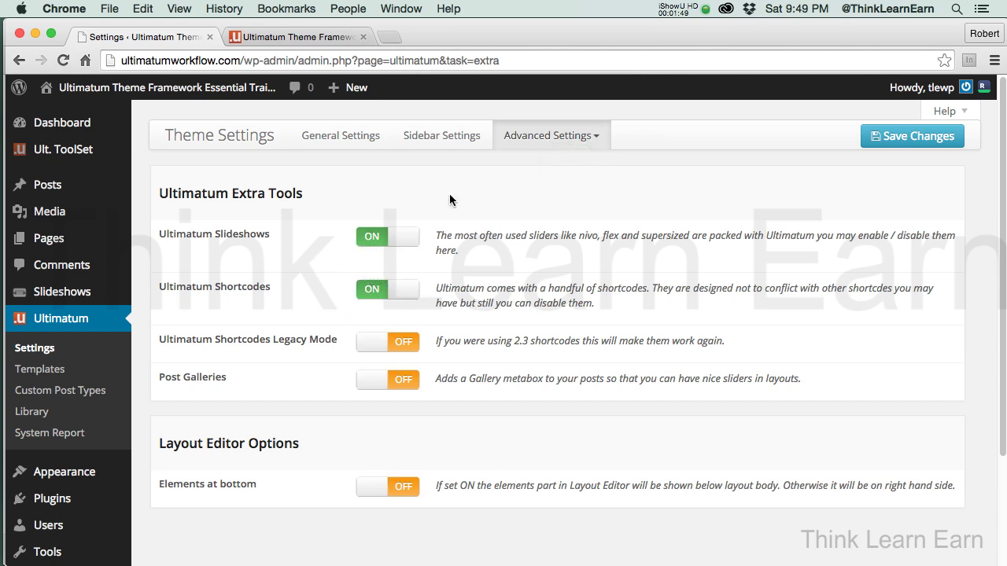
left_click(599, 137)
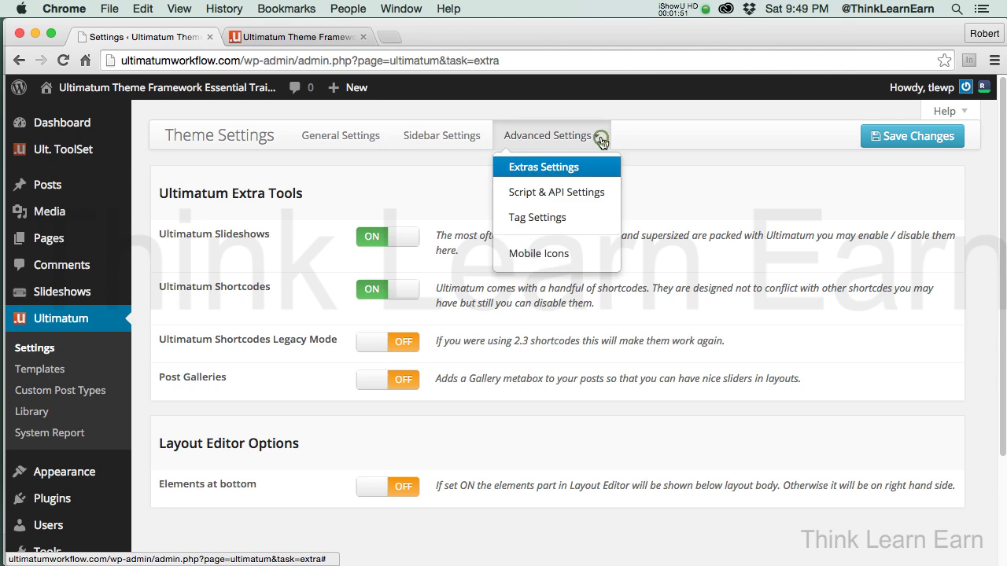
left_click(429, 202)
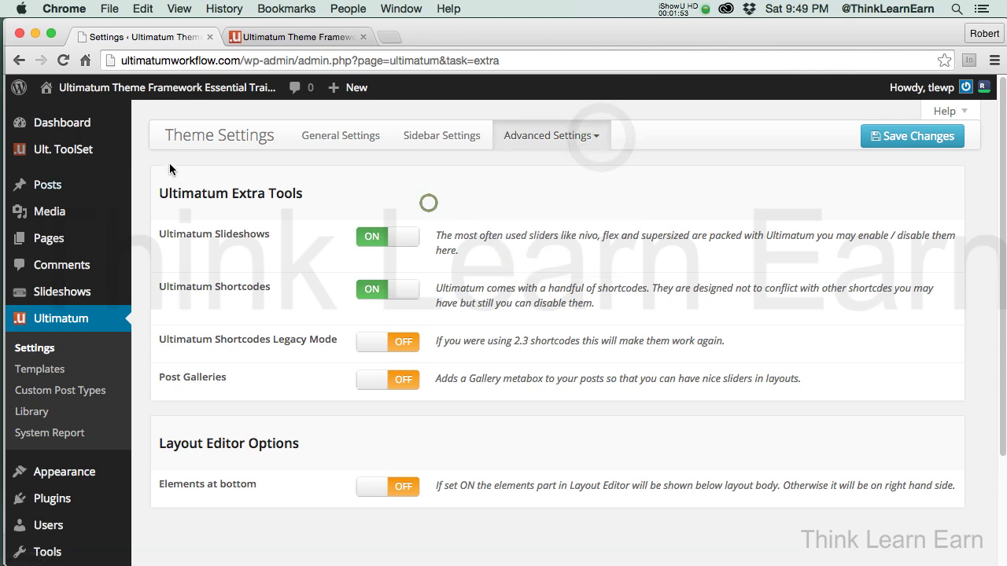
left_click(350, 137)
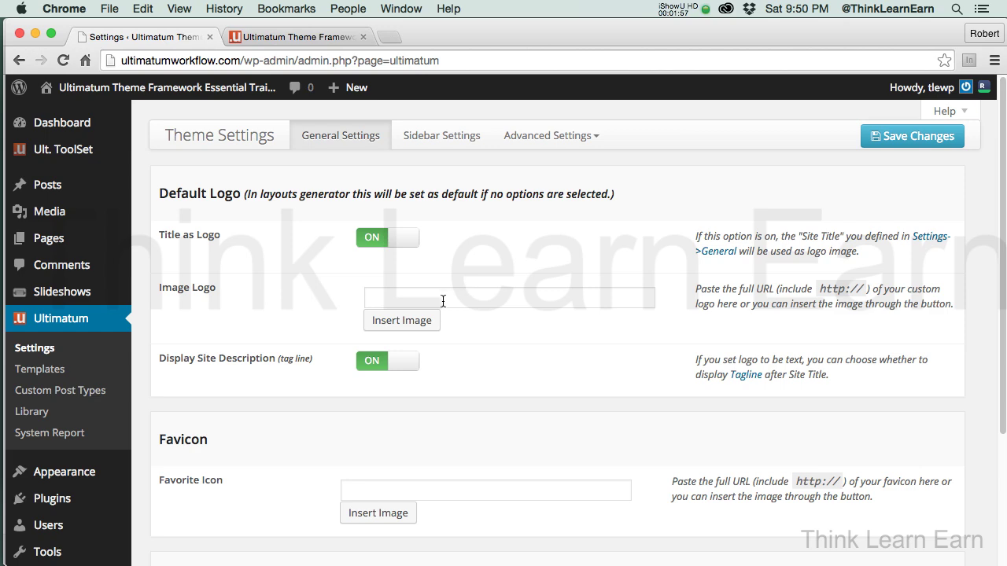
scroll(1003, 250, "down", 5)
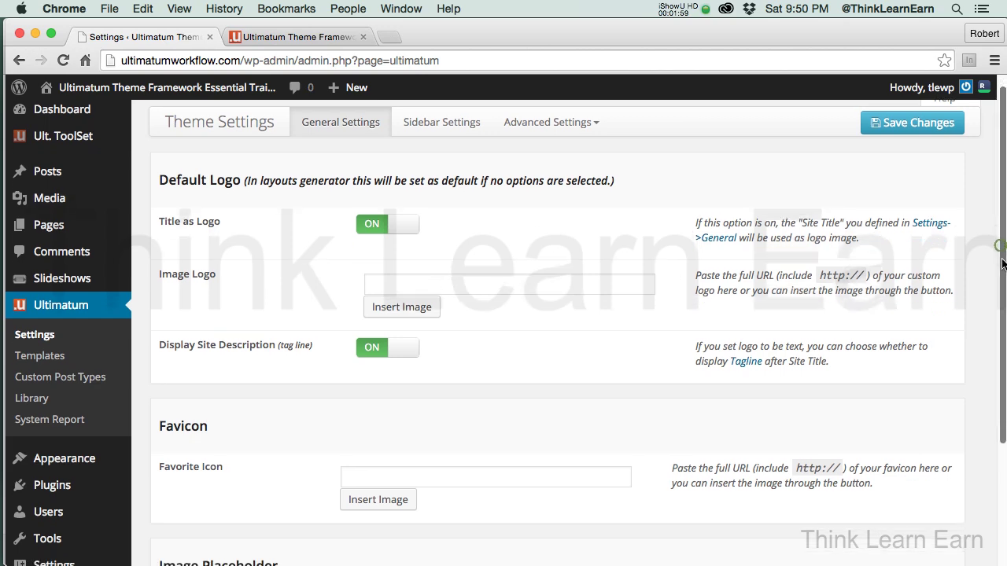
scroll(993, 246, "up", 5)
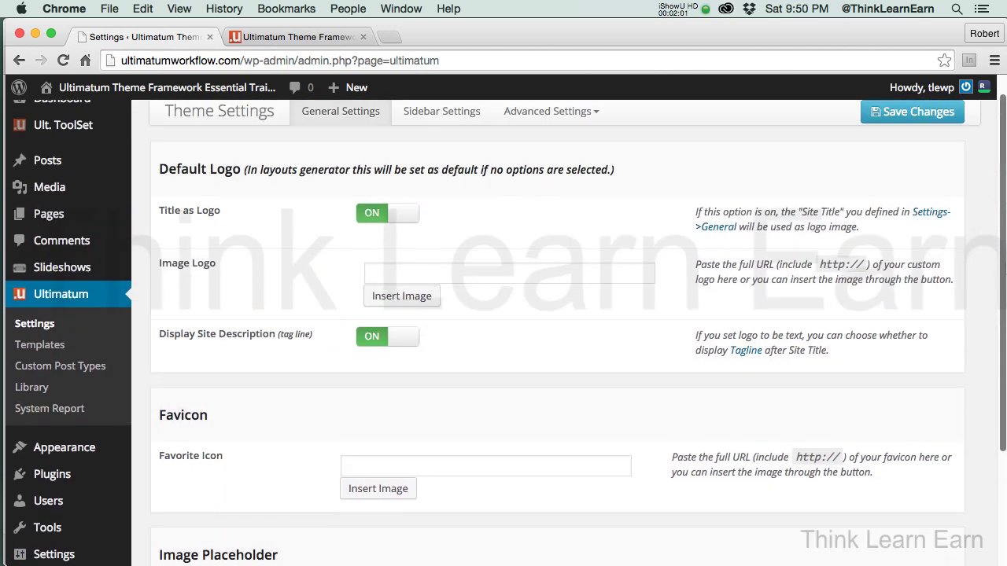
scroll(993, 246, "down", 5)
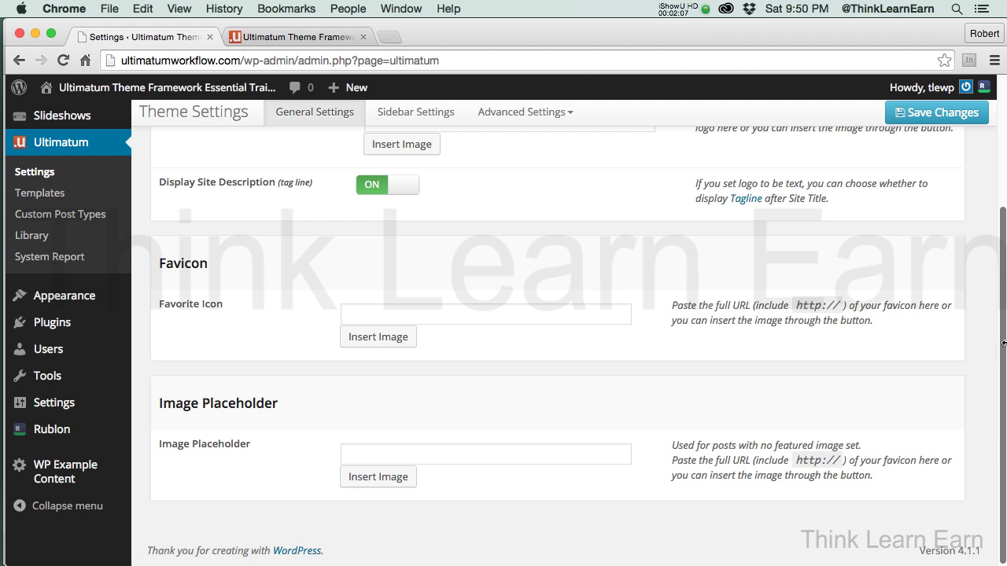
scroll(999, 340, "up", 4)
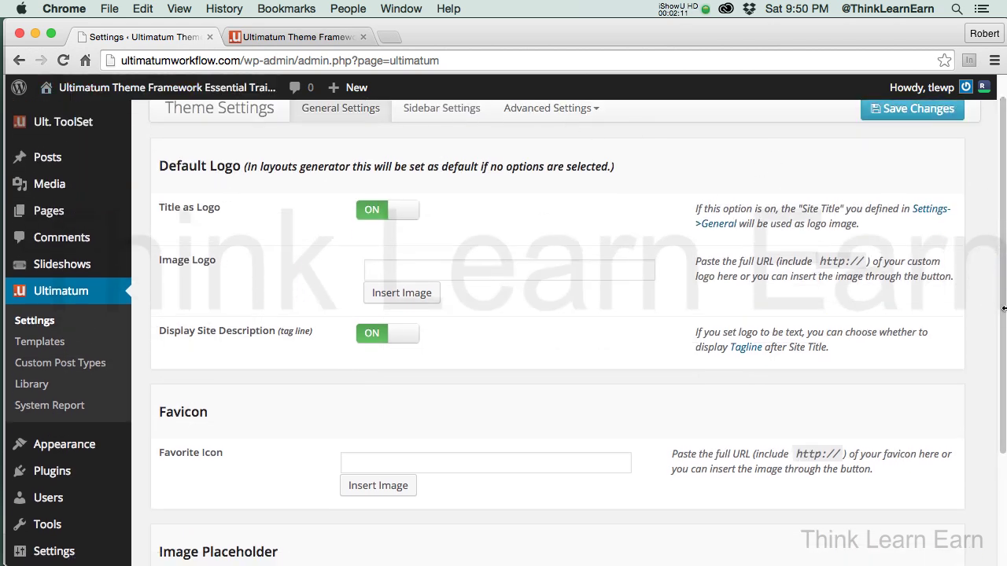
scroll(1002, 307, "up", 1)
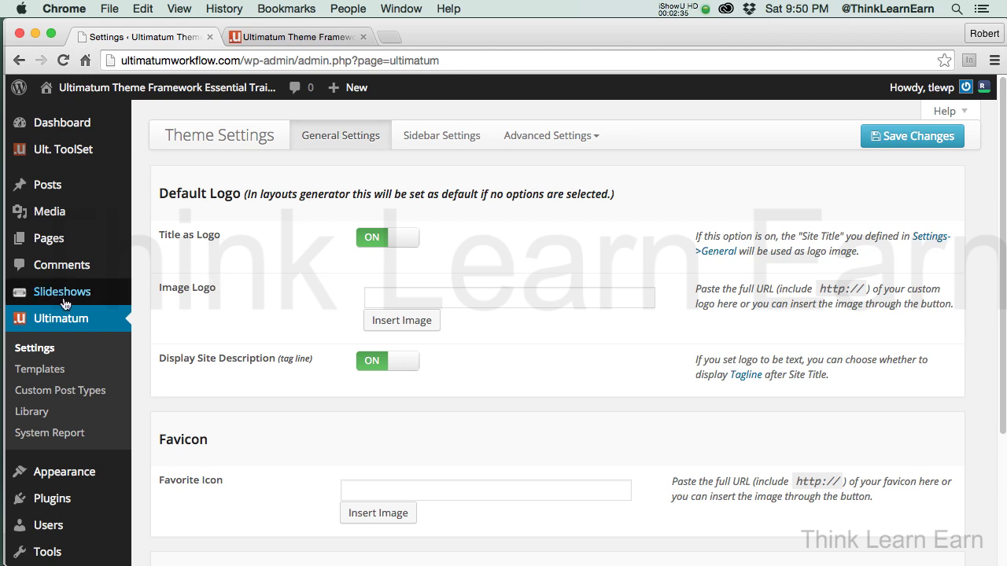
Step: Add a new slideshow via Slideshows > Add New and enter 'main-slider' as its title
mouse_move(65, 298)
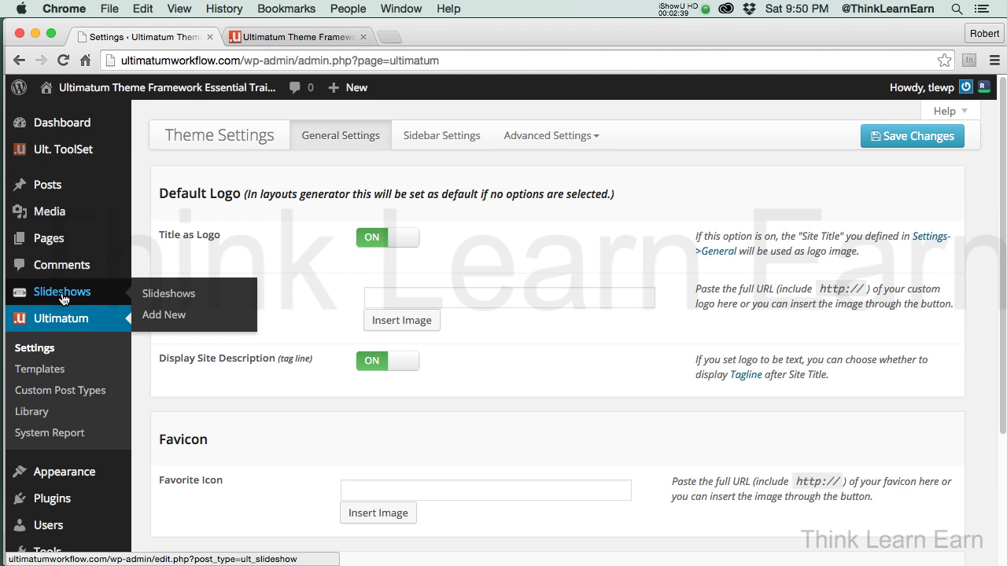
left_click(163, 313)
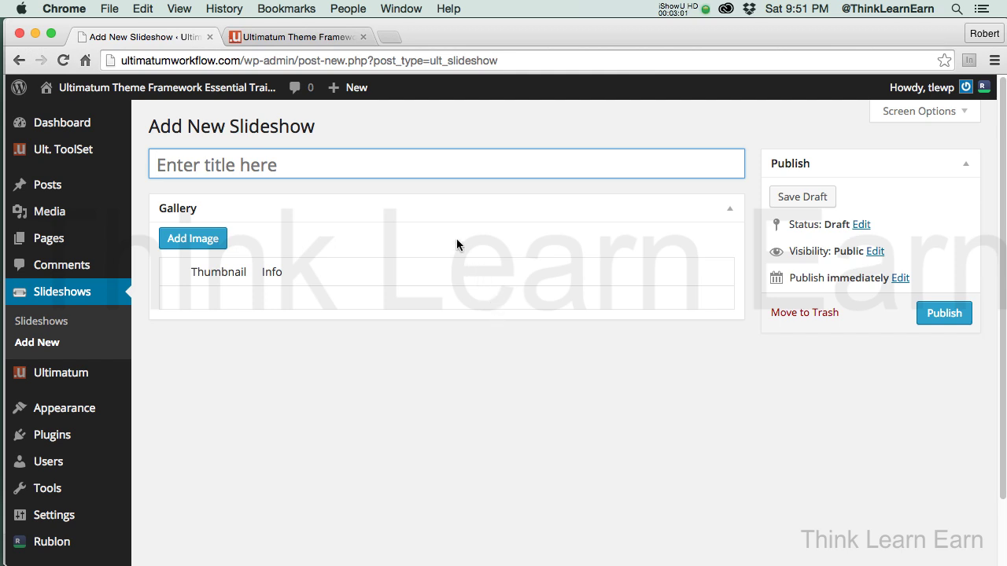
left_click(420, 168)
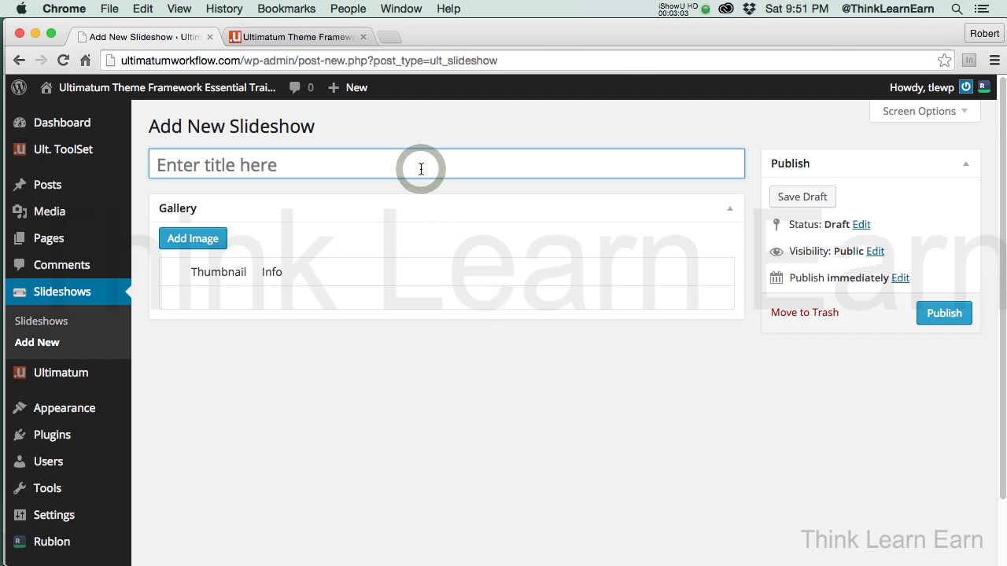
type("main-s")
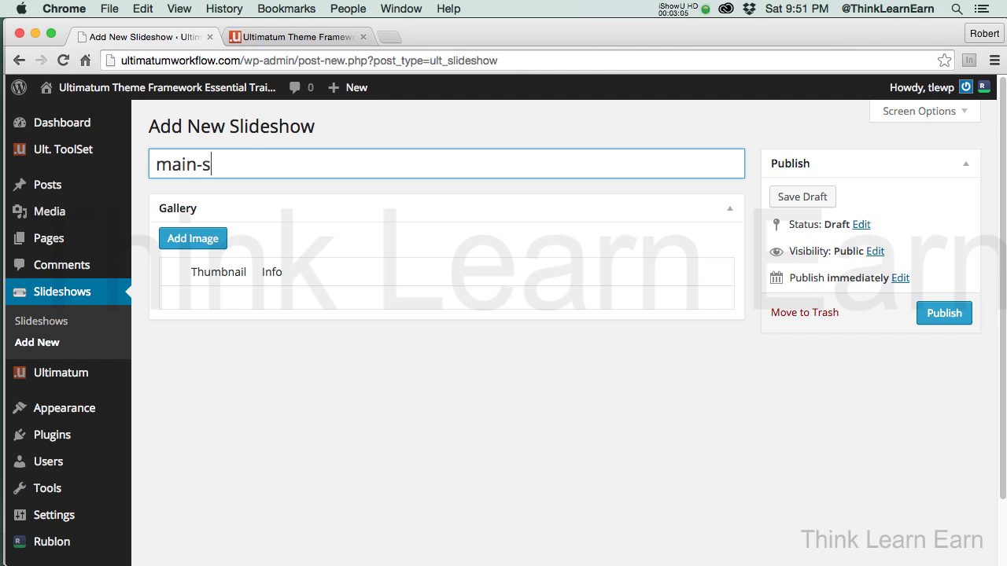
type("lider")
Step: Publish main-slider and bring up the Gallery's Add Image media library
left_click(959, 312)
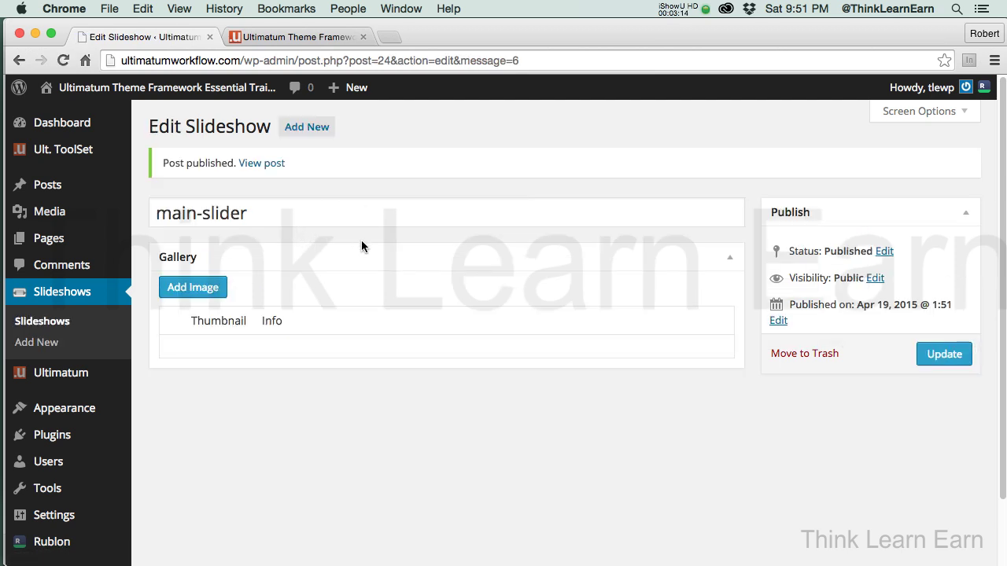
left_click(211, 292)
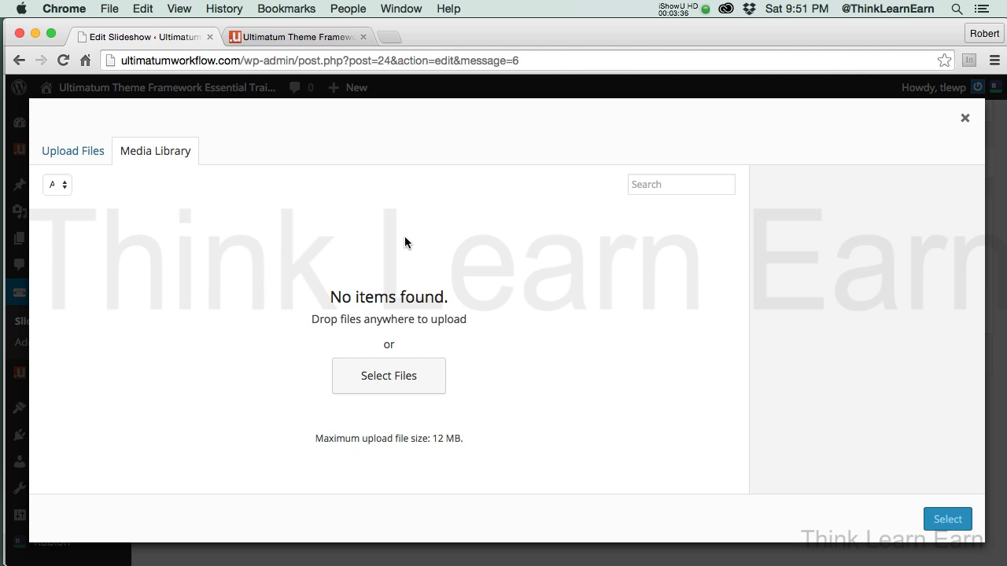
Step: Upload slide-1.jpg, slide-2.jpg, slide-3.jpg and slide-4.jpg from the training-slides folder
left_click(395, 378)
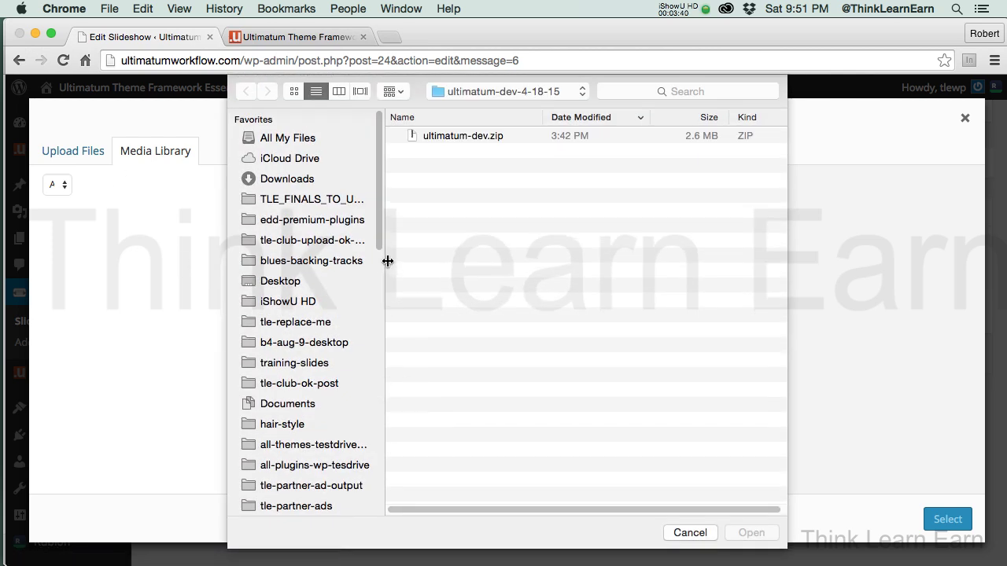
left_click(324, 364)
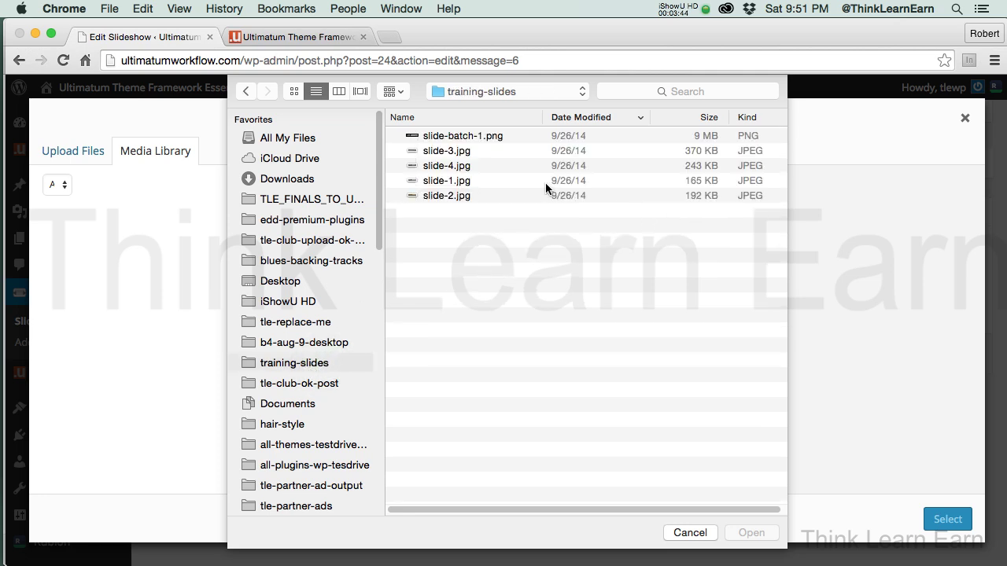
left_click(464, 181)
left_click(457, 195, "super")
left_click(461, 150, "super")
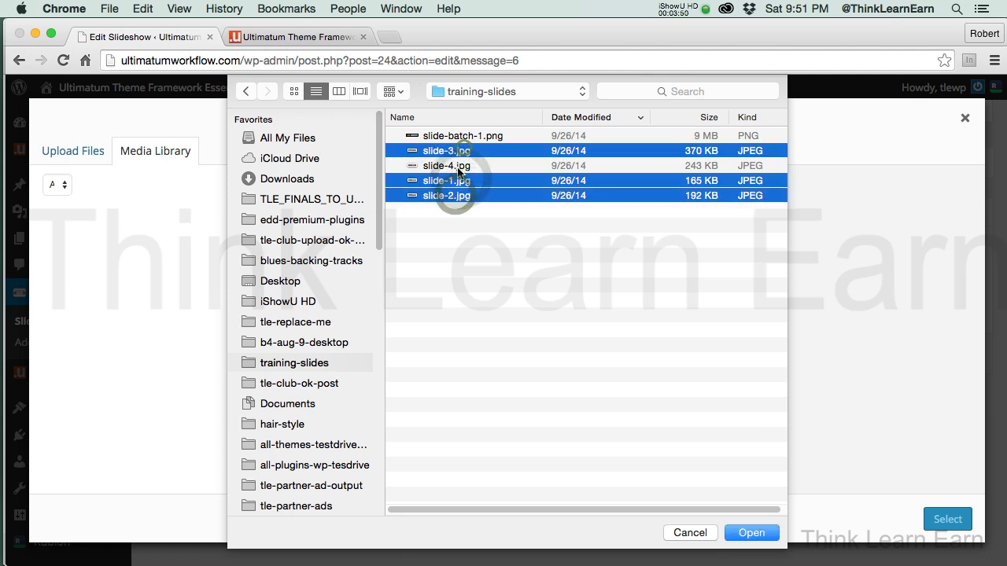
left_click(458, 167, "super")
left_click(752, 532)
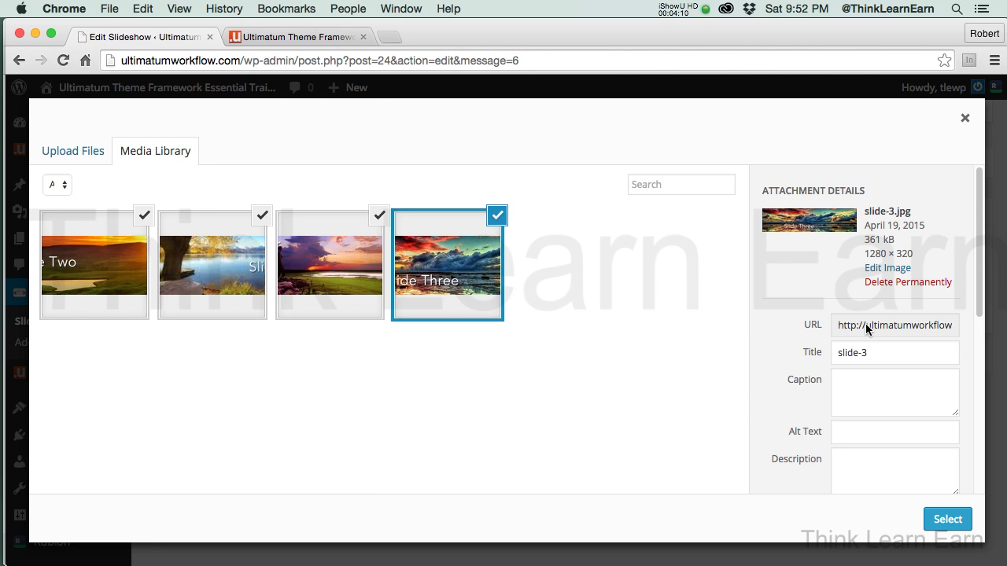
Step: Review slide-3's caption, alt text and description, then insert all four images into the gallery
left_click(840, 386)
left_click(847, 434)
left_click(848, 463)
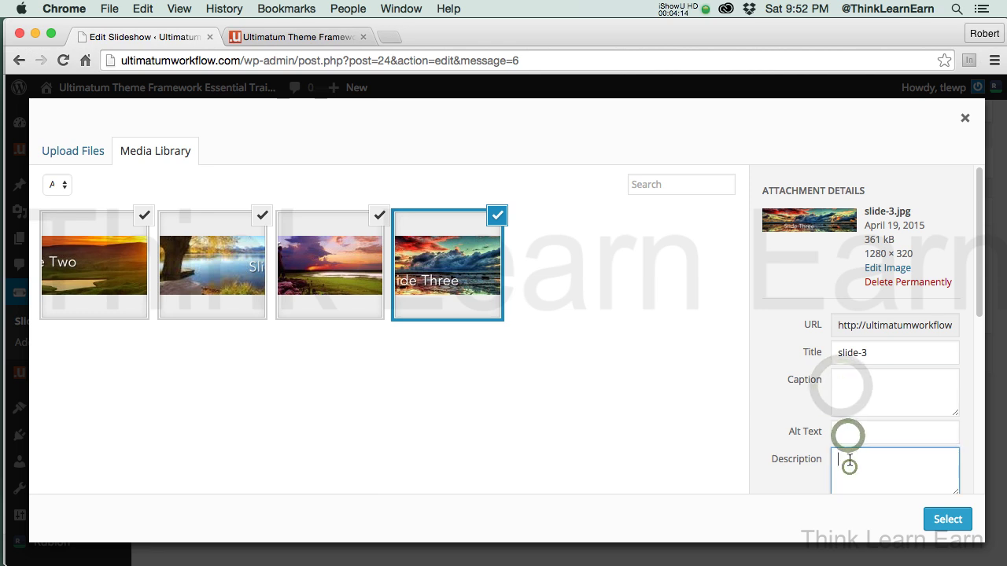
left_click(847, 393)
left_click(844, 430)
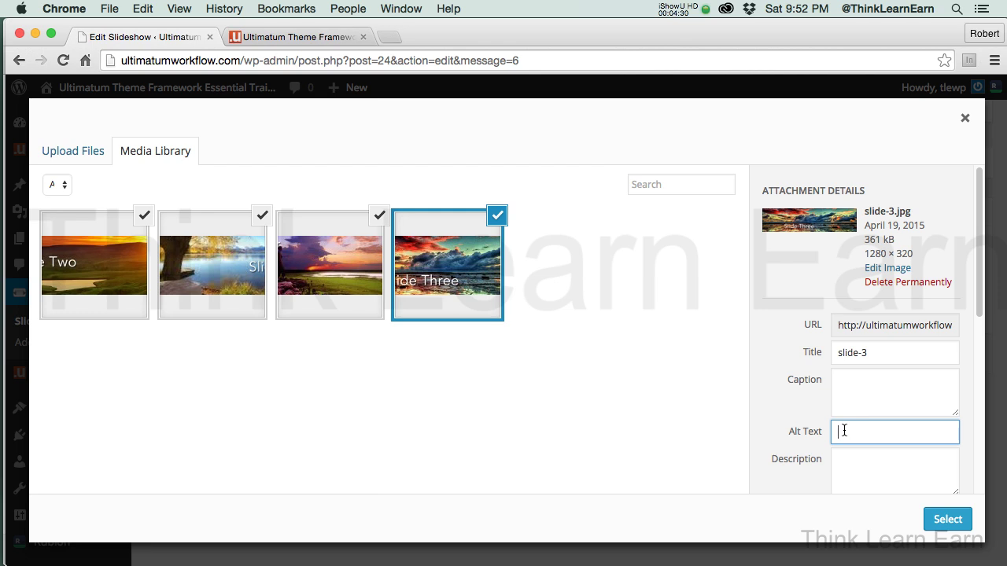
left_click(852, 404)
left_click(847, 476)
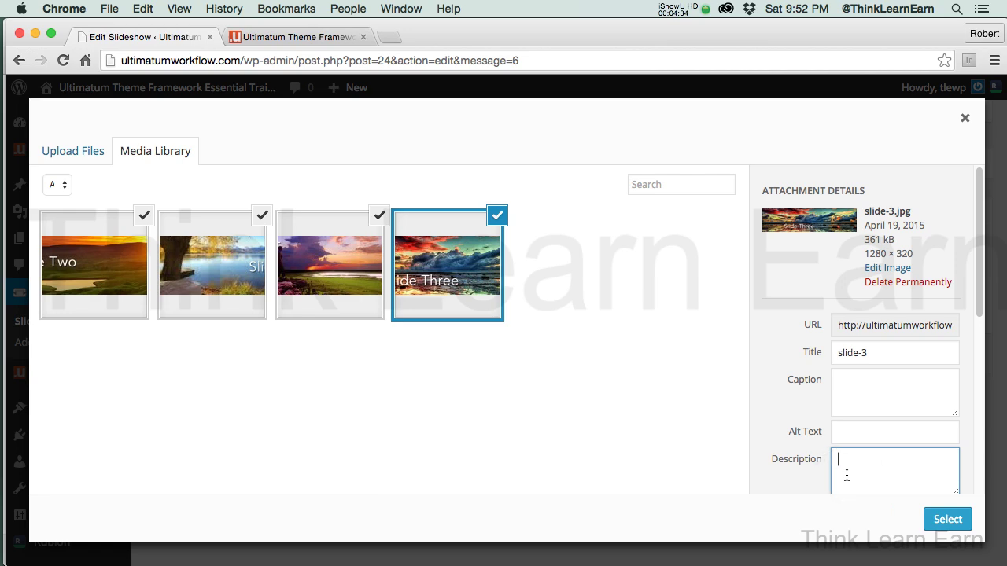
left_click(863, 391)
left_click(858, 429)
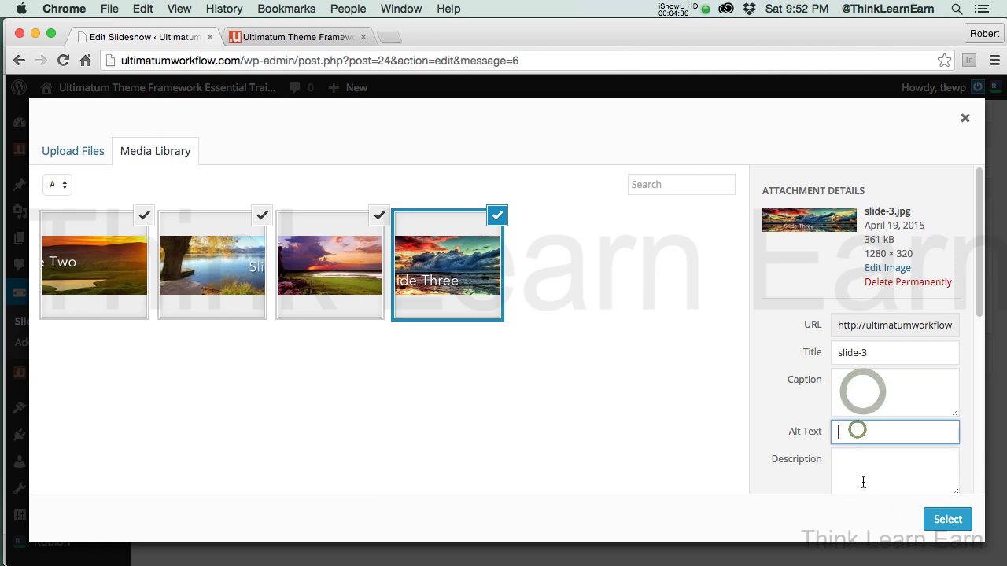
left_click(863, 482)
left_click(944, 523)
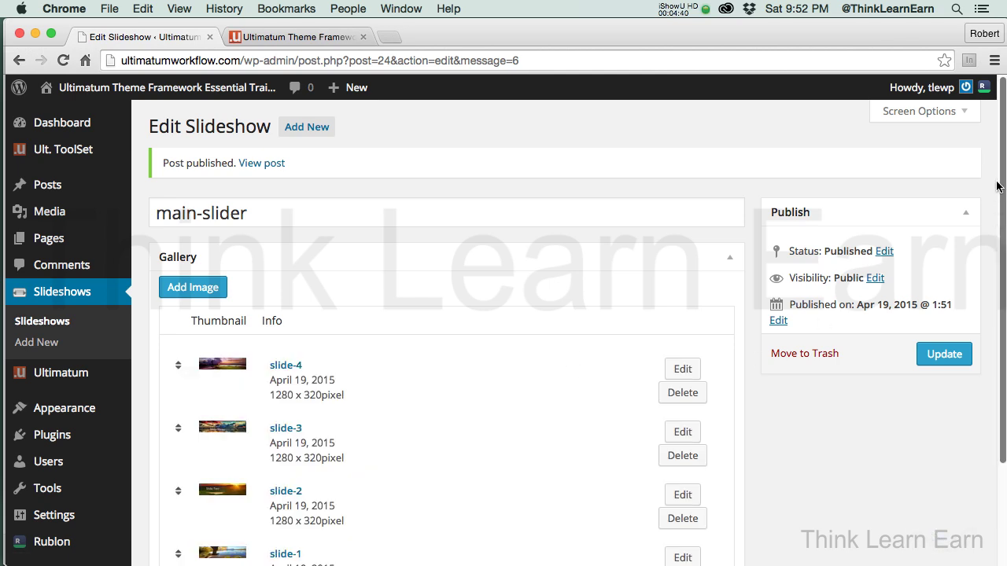
Step: Reorder the gallery rows to slide-1, slide-2, slide-3, slide-4 and update the slideshow
scroll(997, 186, "down", 4)
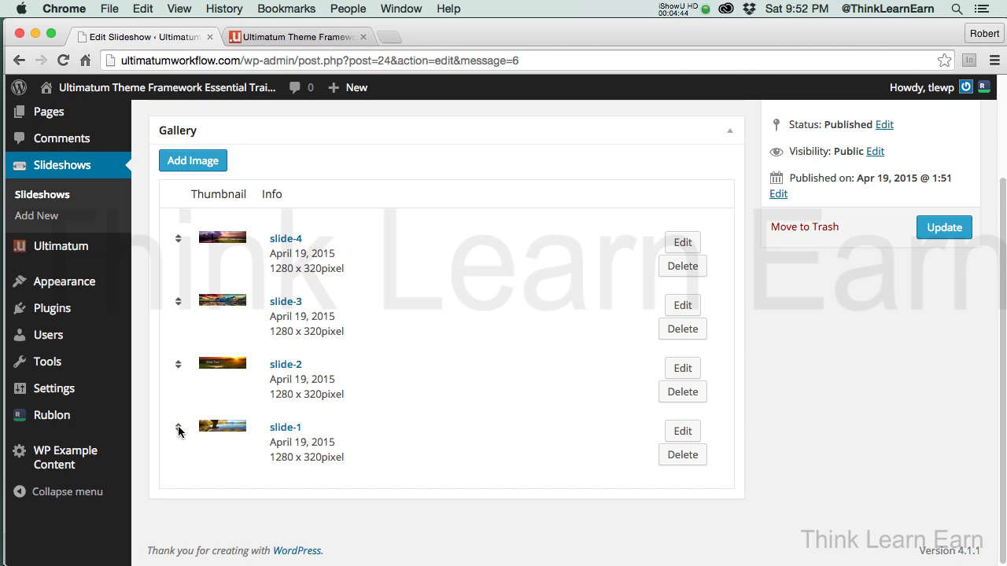
left_click_drag(178, 430, 182, 313)
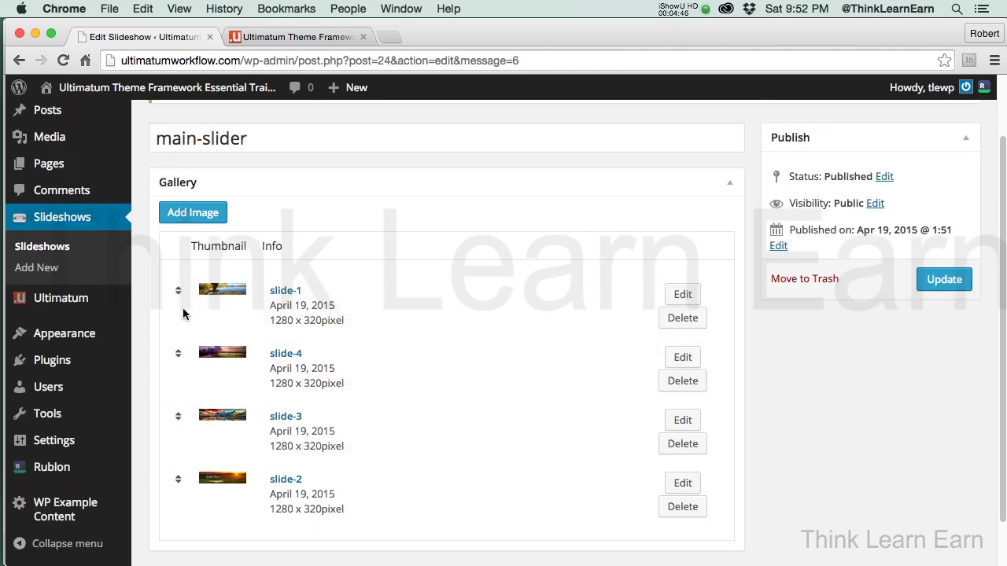
left_click_drag(177, 477, 196, 341)
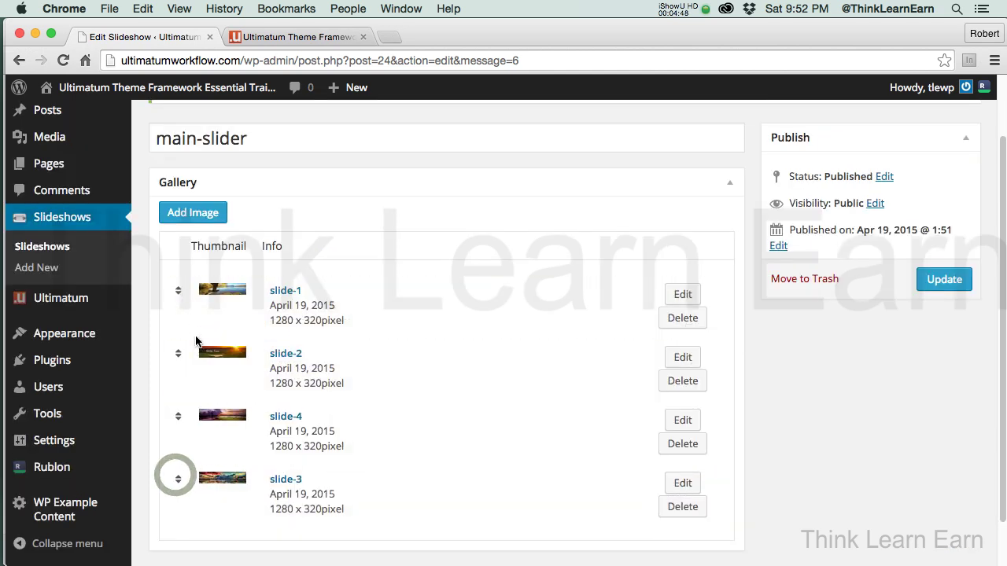
left_click_drag(179, 478, 192, 417)
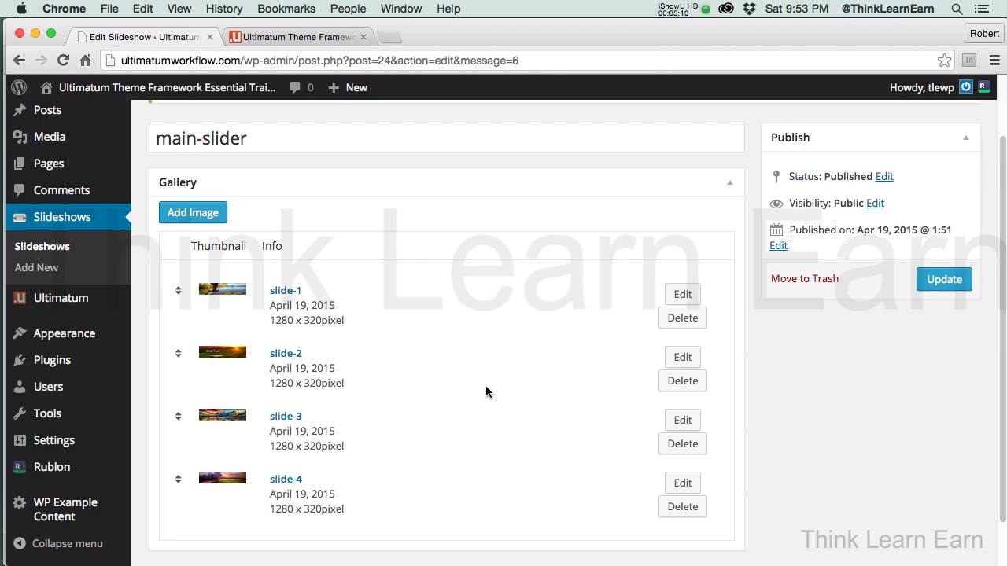
left_click(949, 283)
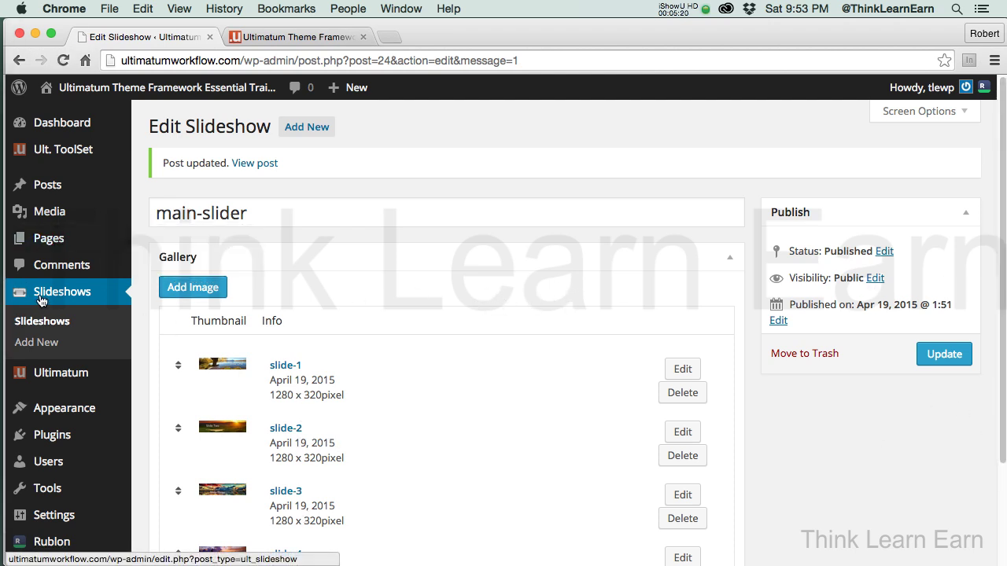
Step: Reload the live site's Archives page in the other tab to show the saved slideshow changes
left_click(312, 38)
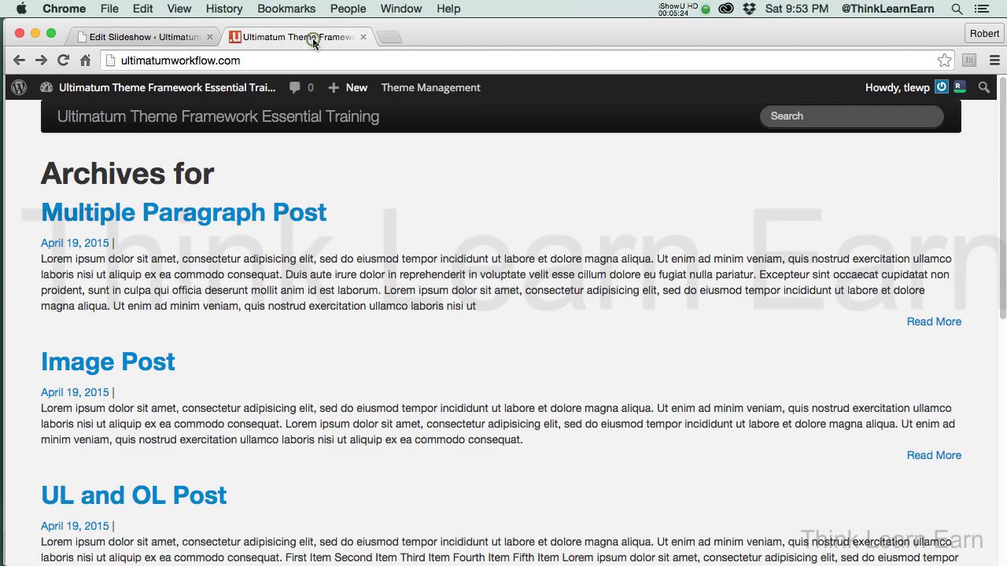
left_click(63, 63)
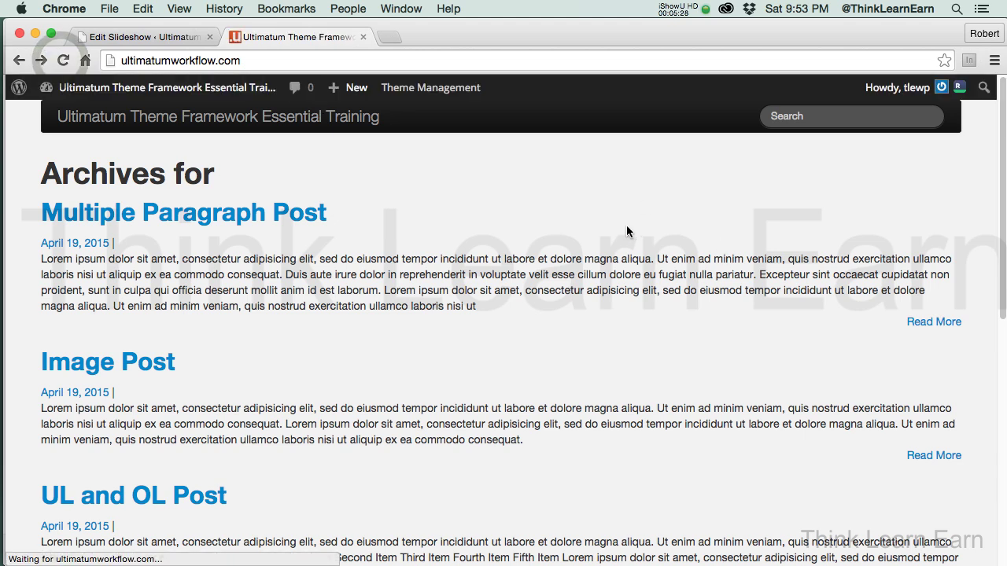